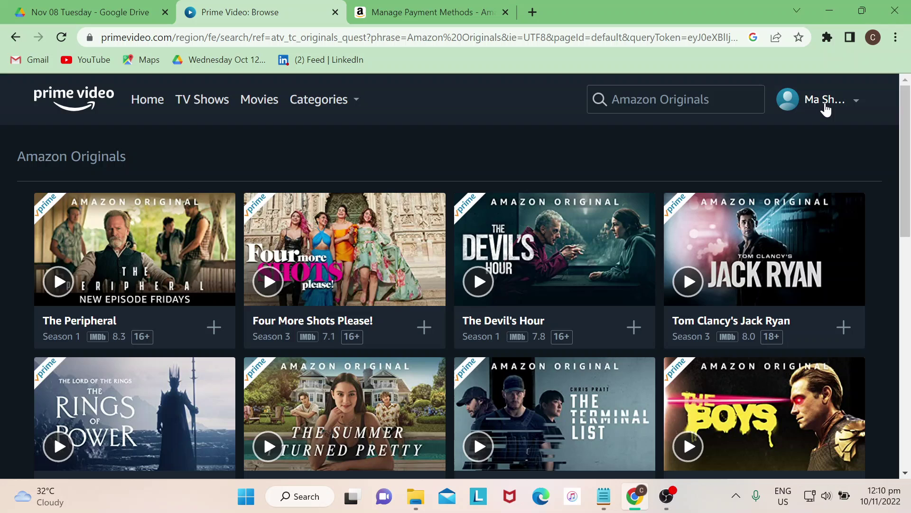
Open Account & Settings from the profile menu to view account and Prime membership details.
click(826, 107)
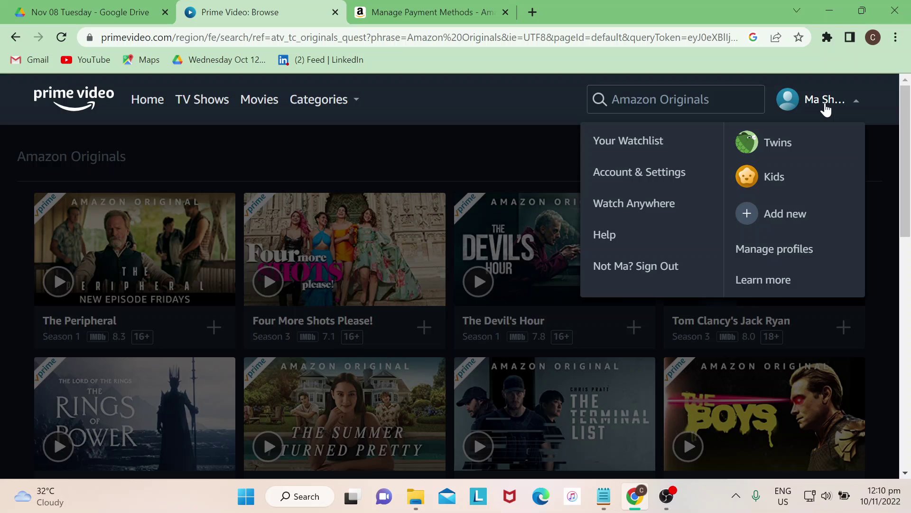
click(663, 172)
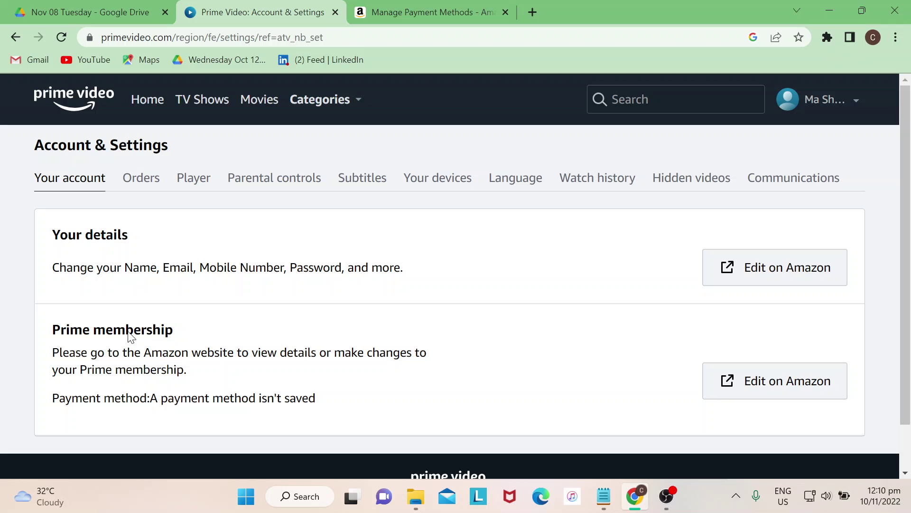
Open the Amazon Prime membership page showing the Free Trial and December 6, 2022 renewal.
click(766, 399)
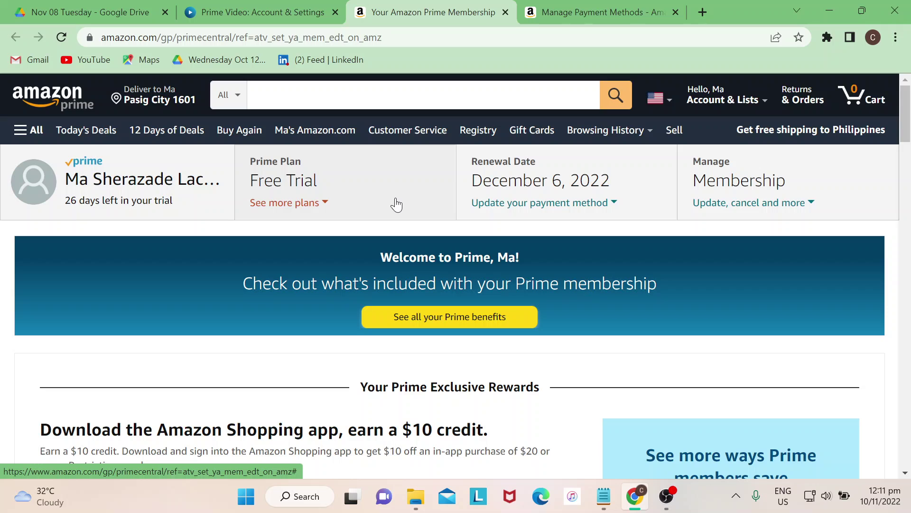
Check the Prime membership payment method via Update your payment method under Renewal Date.
click(558, 209)
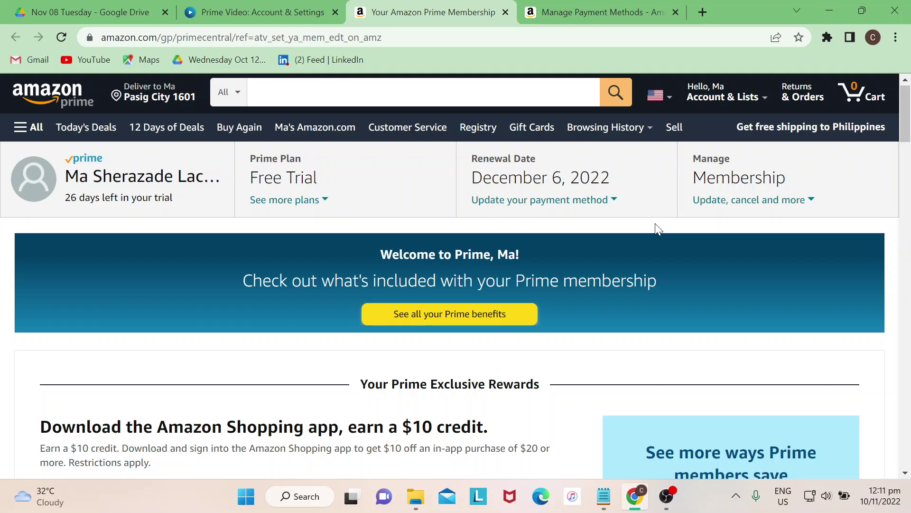
click(616, 12)
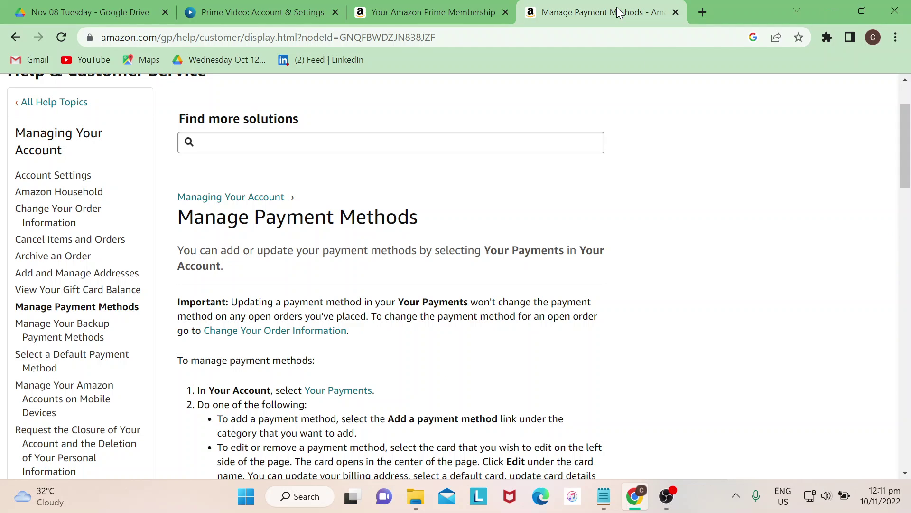
scroll(620, 271, up, 3)
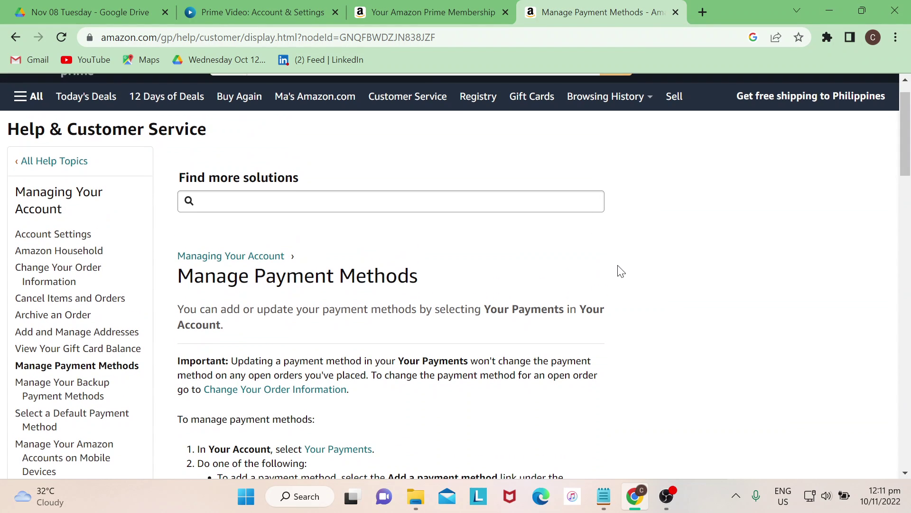
click(407, 14)
click(263, 13)
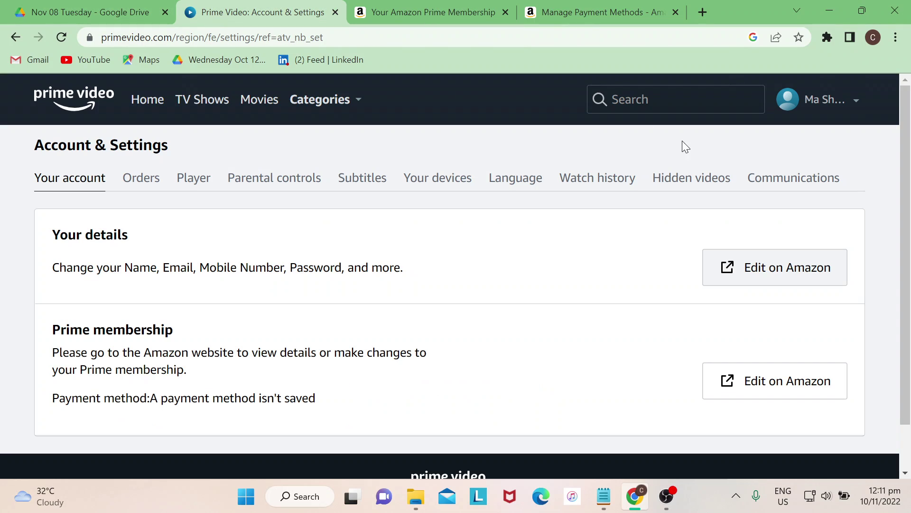
click(831, 103)
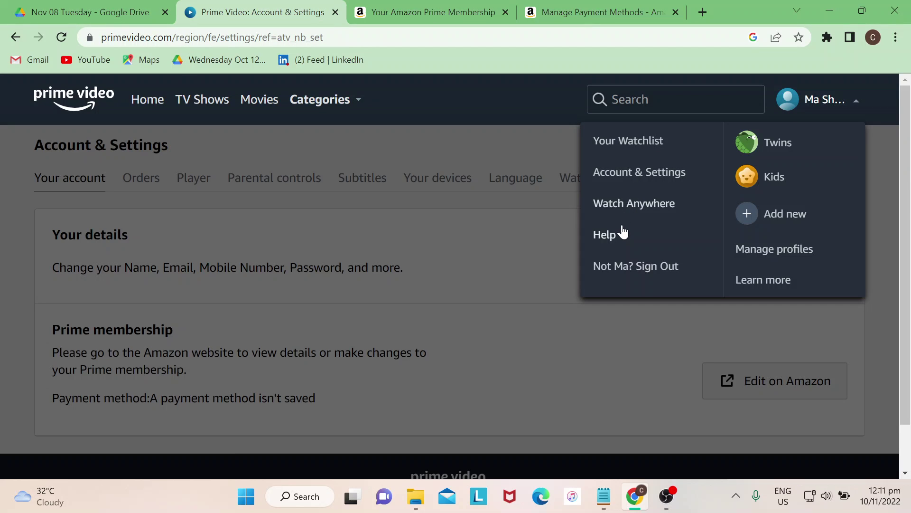
click(593, 12)
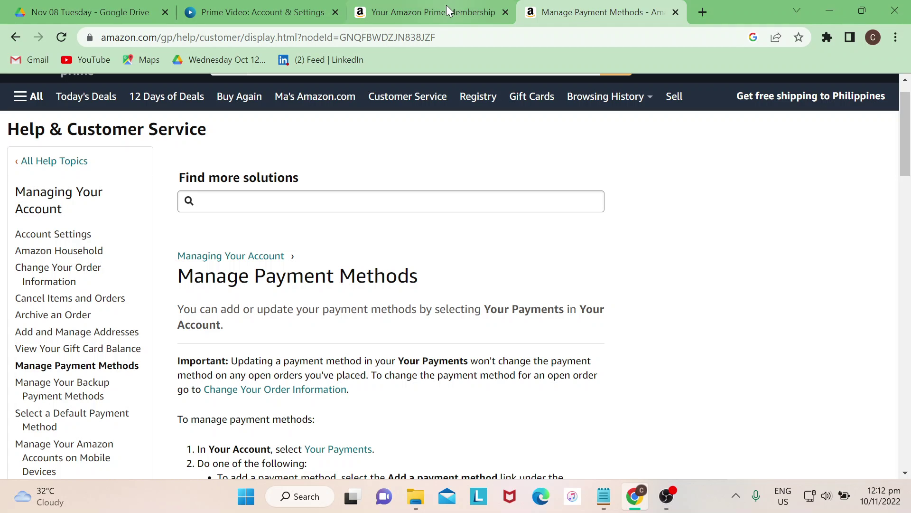
click(433, 12)
click(593, 12)
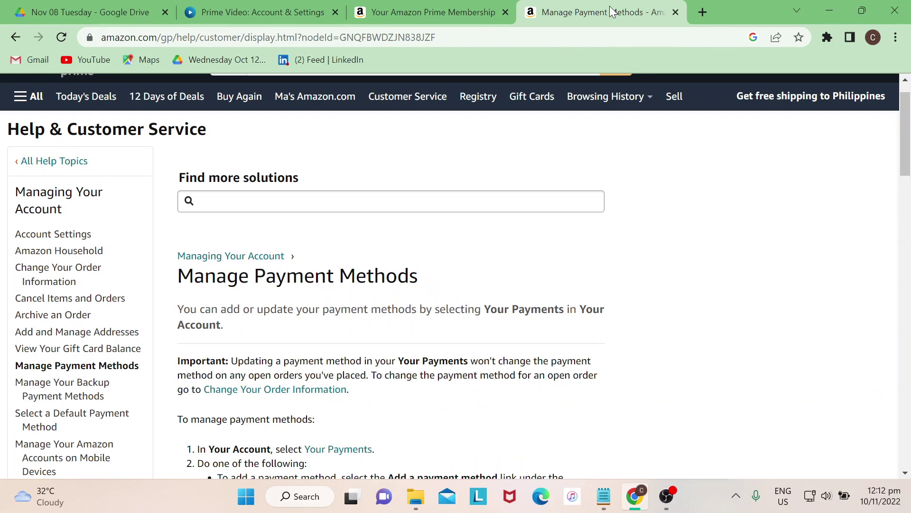
scroll(567, 221, down, 2)
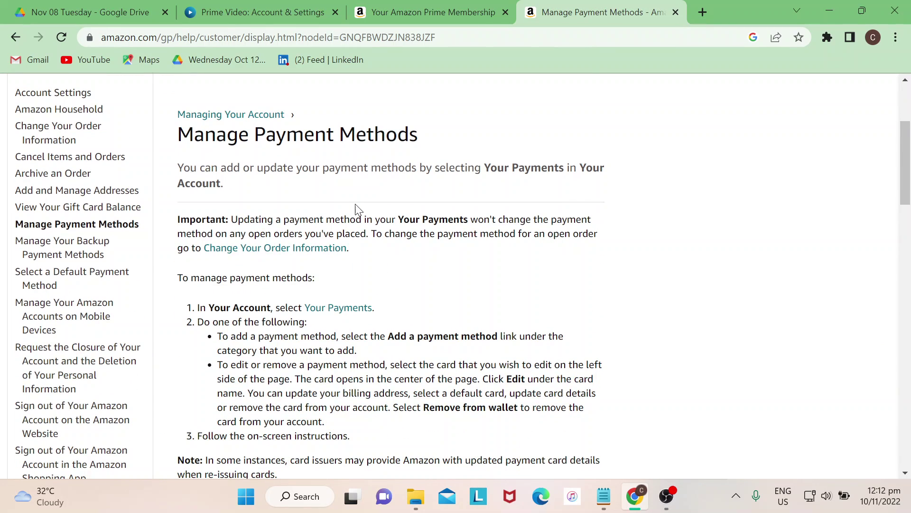
scroll(358, 210, down, 2)
scroll(358, 203, down, 1)
scroll(358, 203, up, 2)
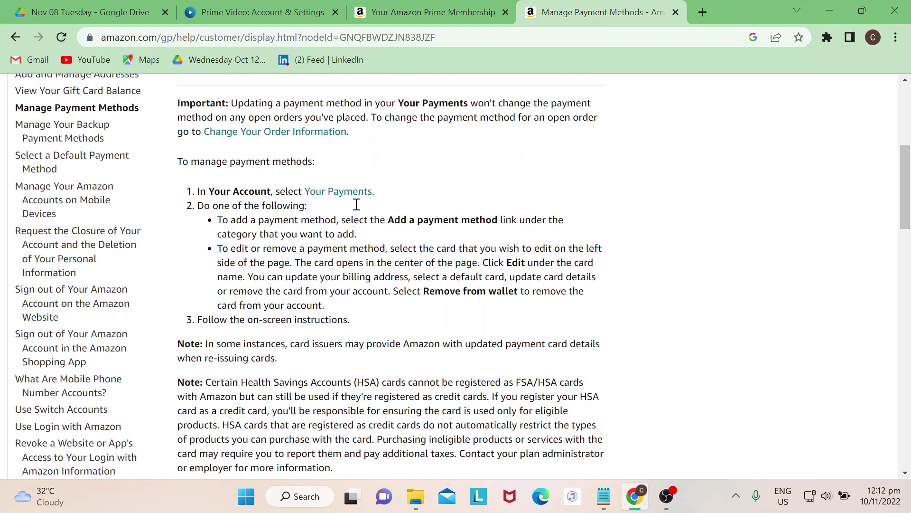
scroll(446, 254, up, 3)
scroll(446, 254, up, 2)
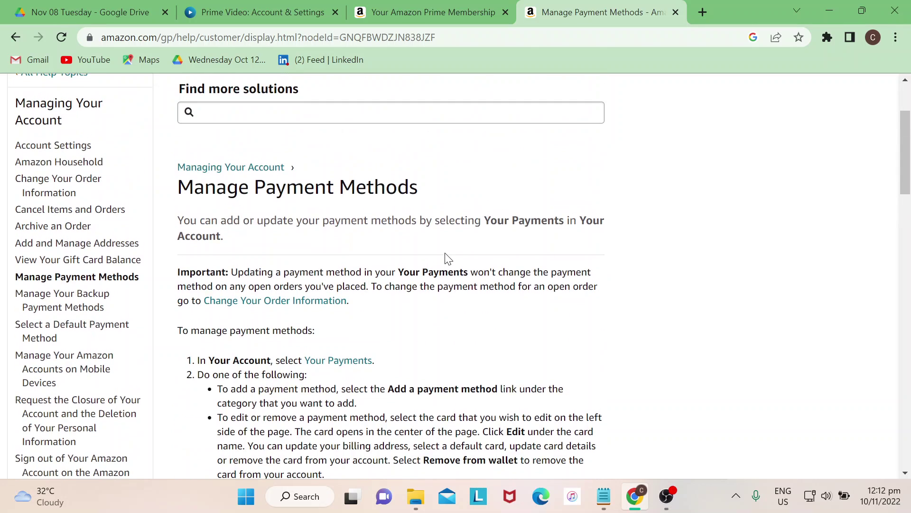
scroll(445, 255, up, 2)
scroll(446, 254, up, 2)
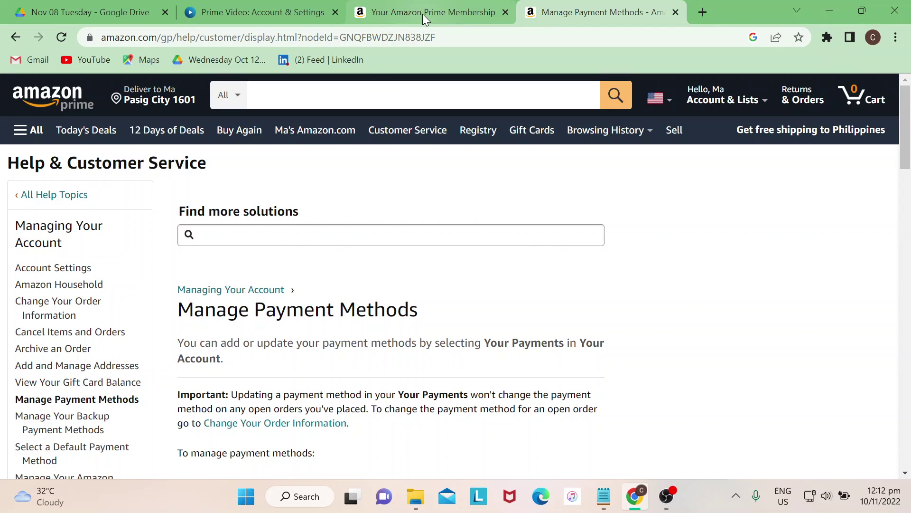